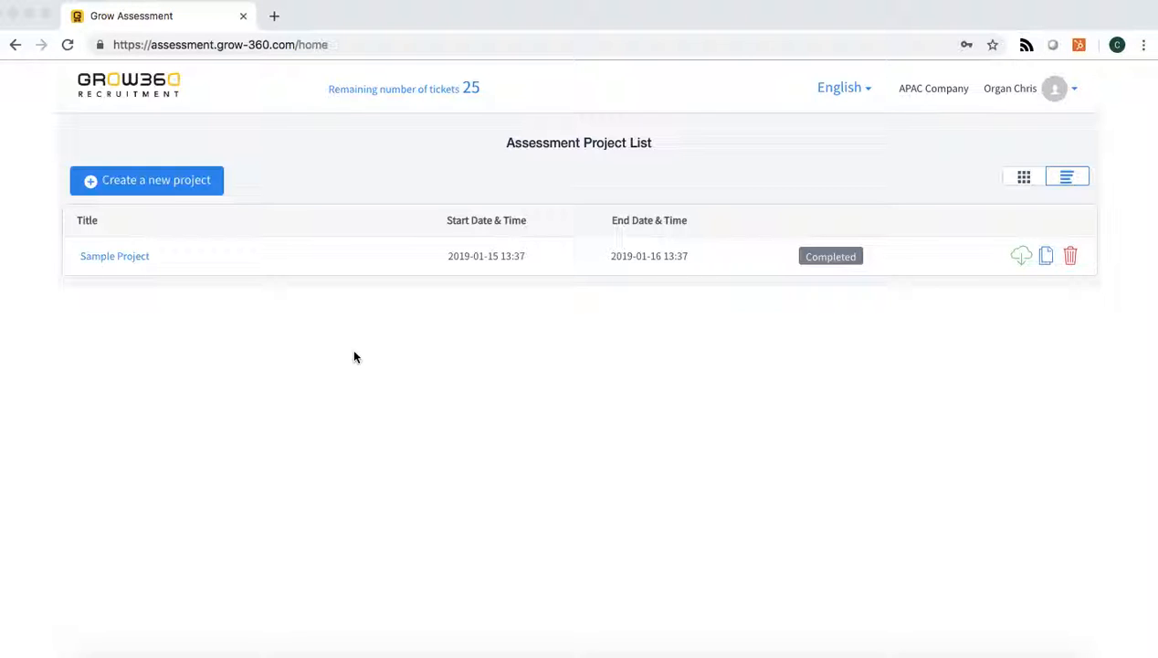
click(184, 183)
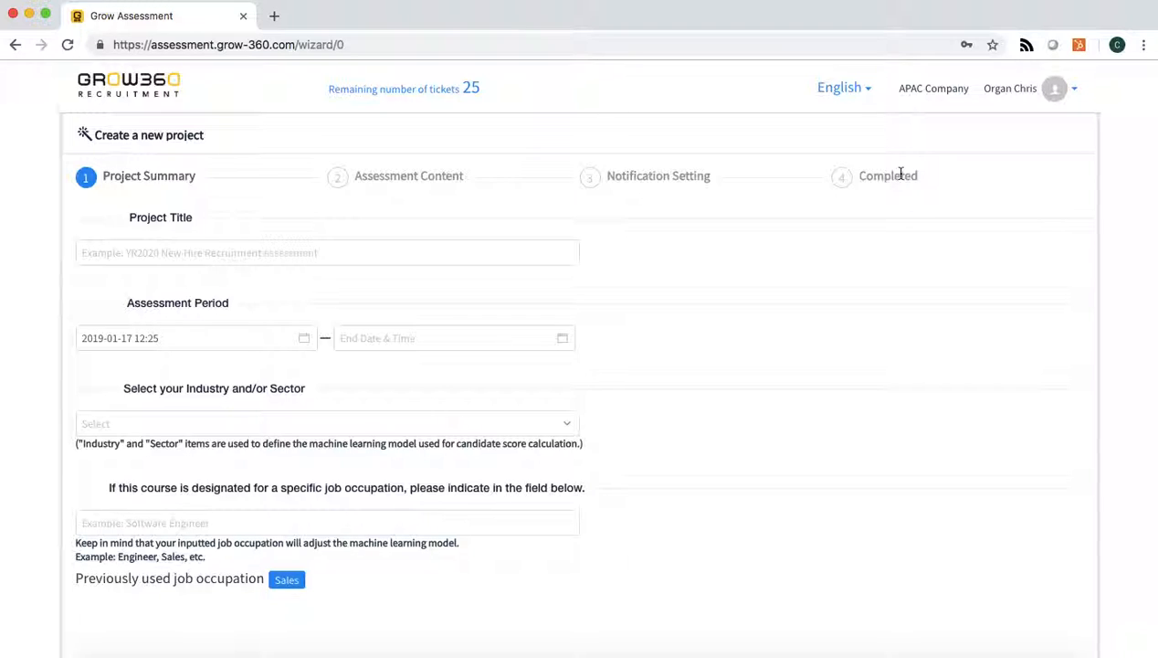
click(244, 251)
text(Online Course Demo)
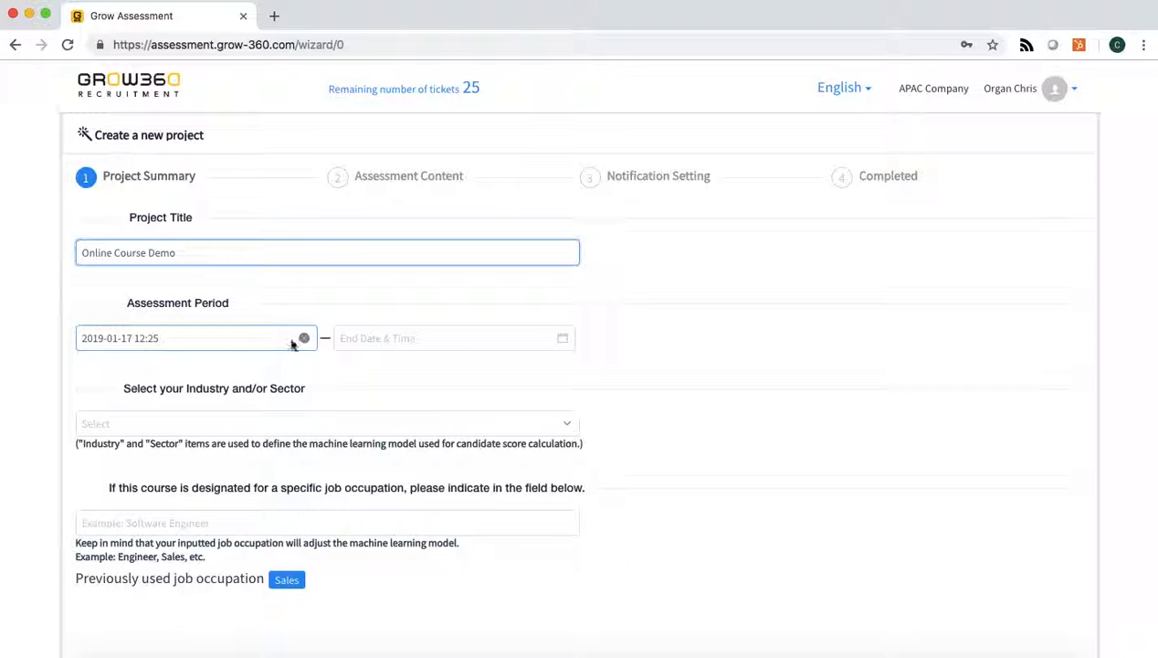
click(439, 339)
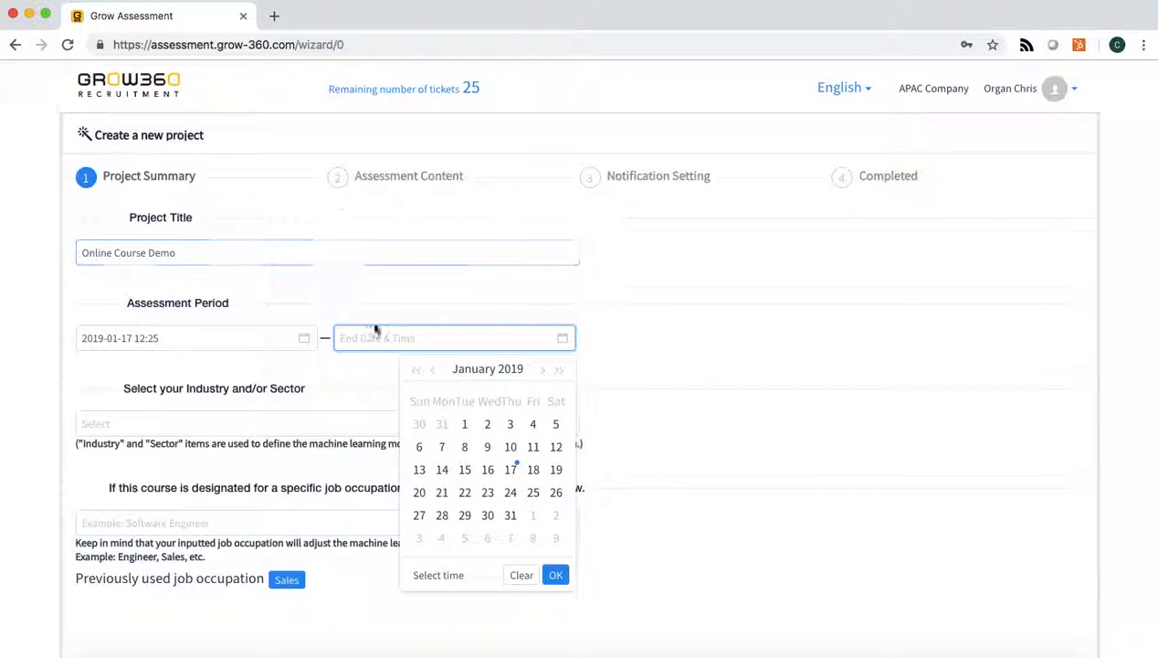
click(510, 515)
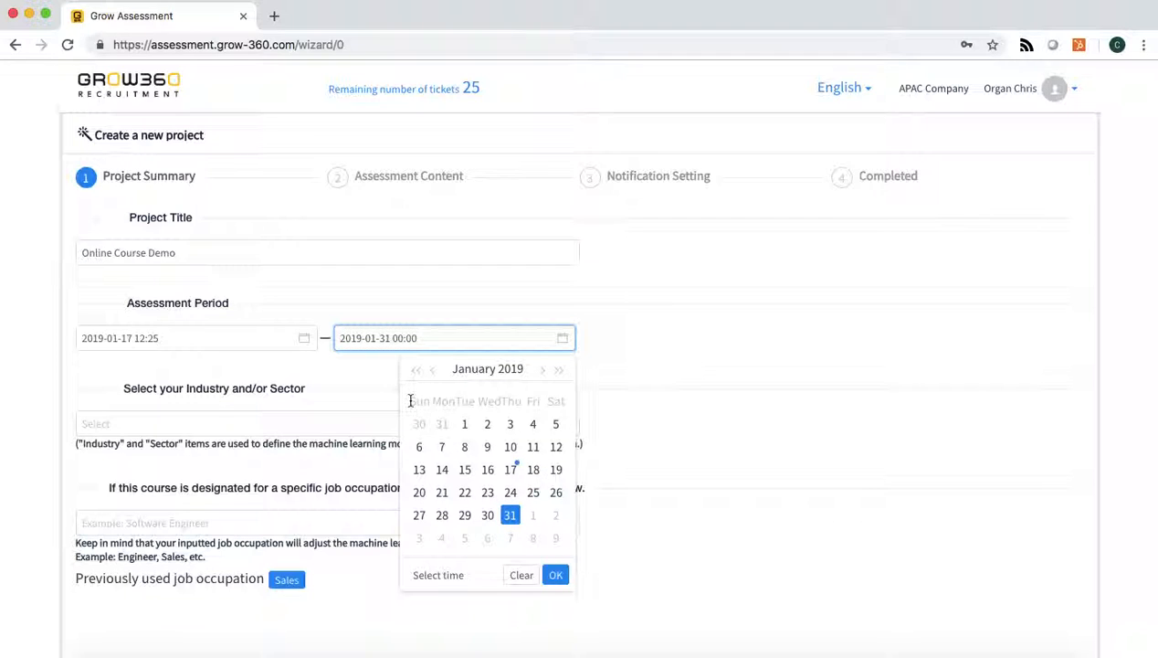
click(336, 381)
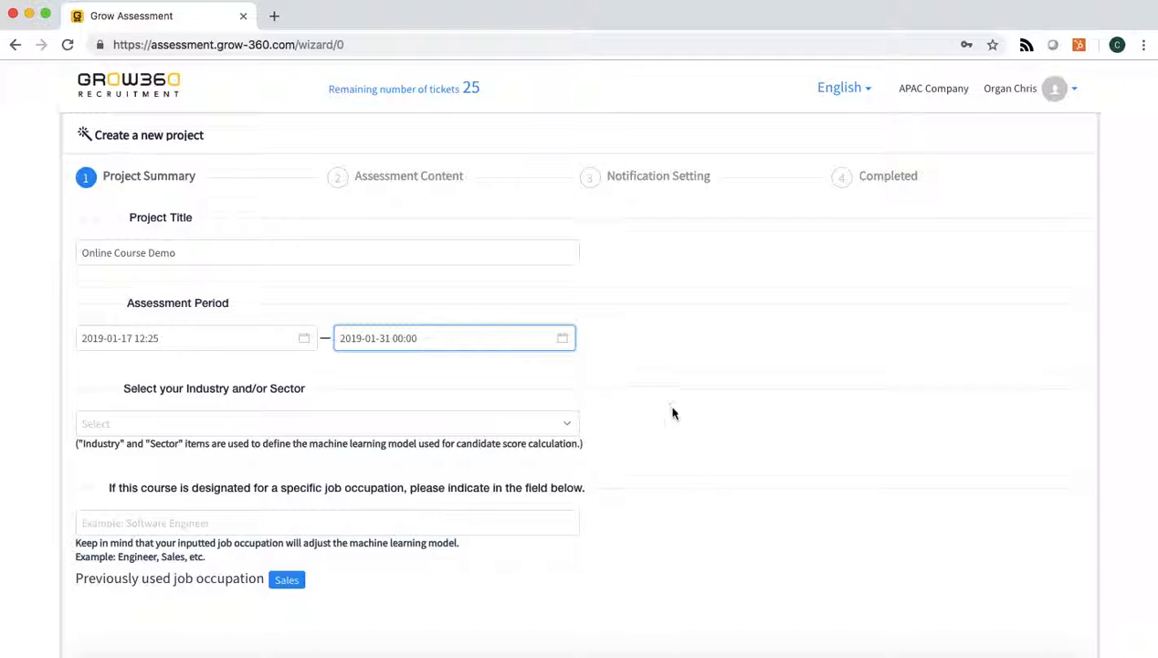
Set the project's industry and sector to Service - Infrastructure / Hotel.
triple_click(282, 389)
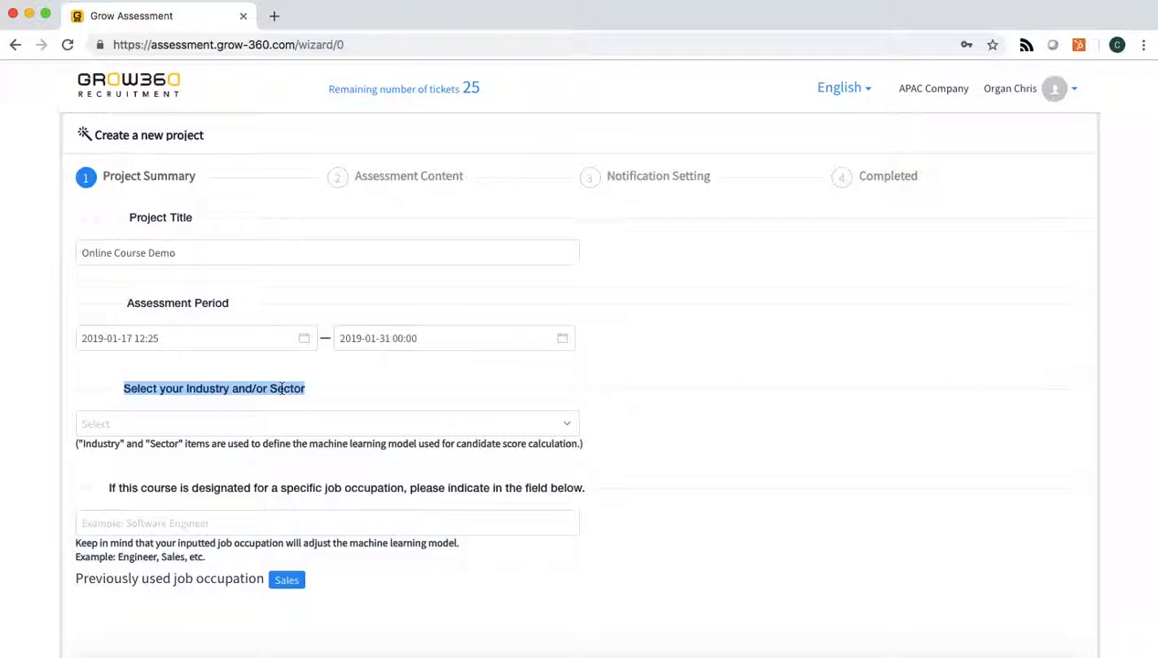
triple_click(180, 487)
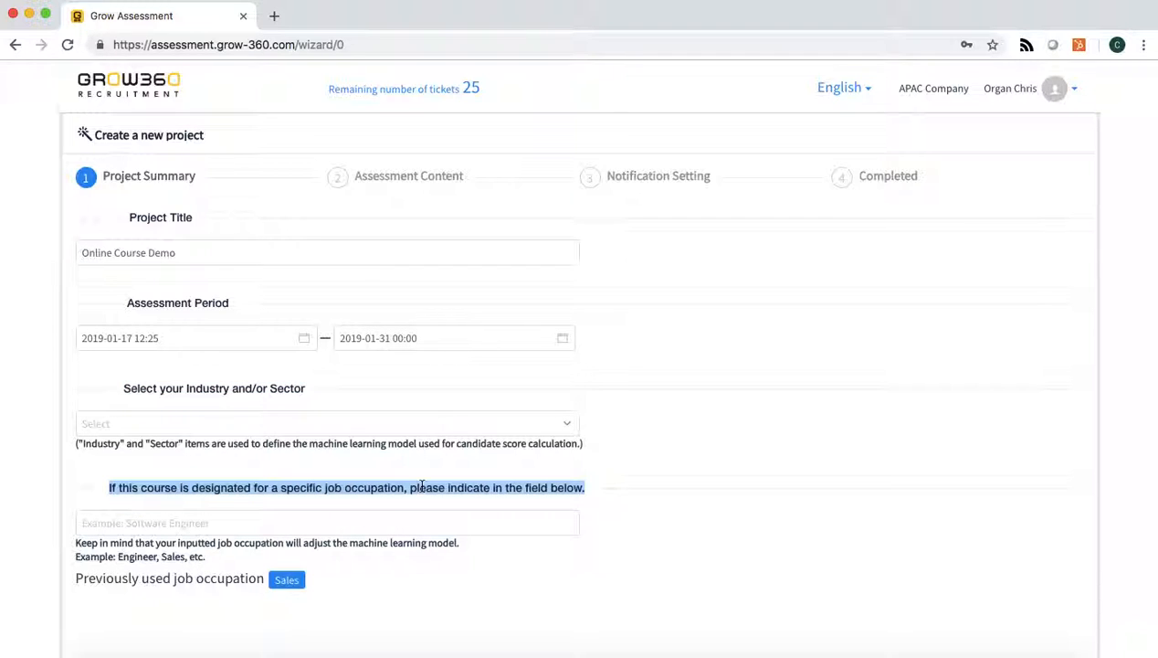
click(330, 393)
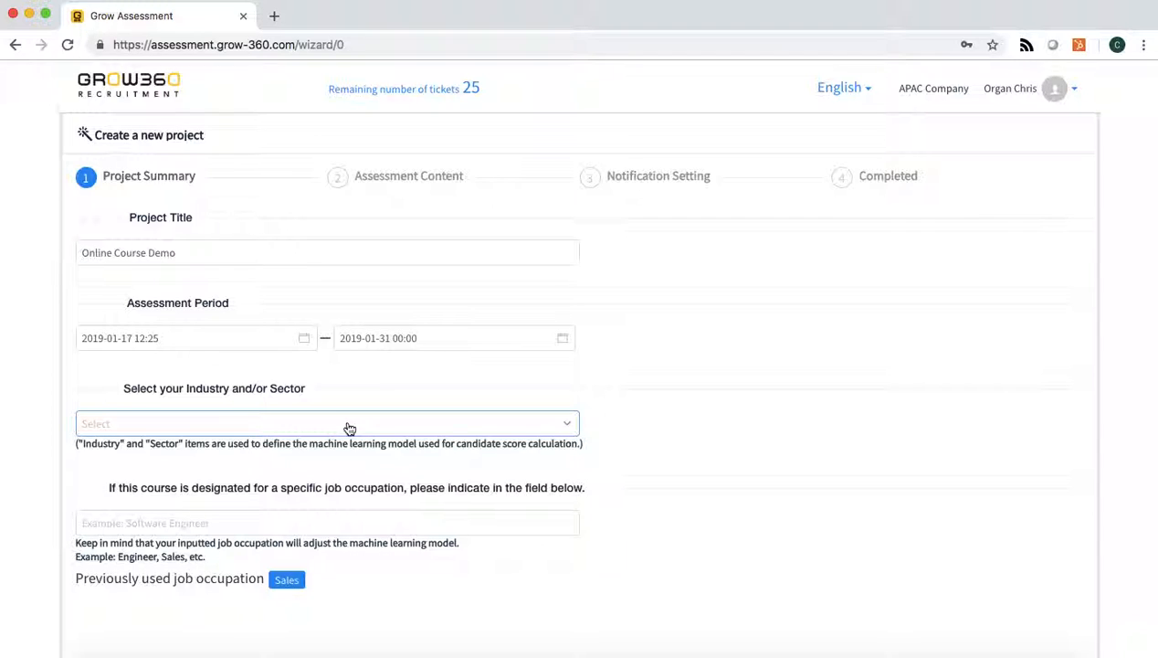
click(349, 427)
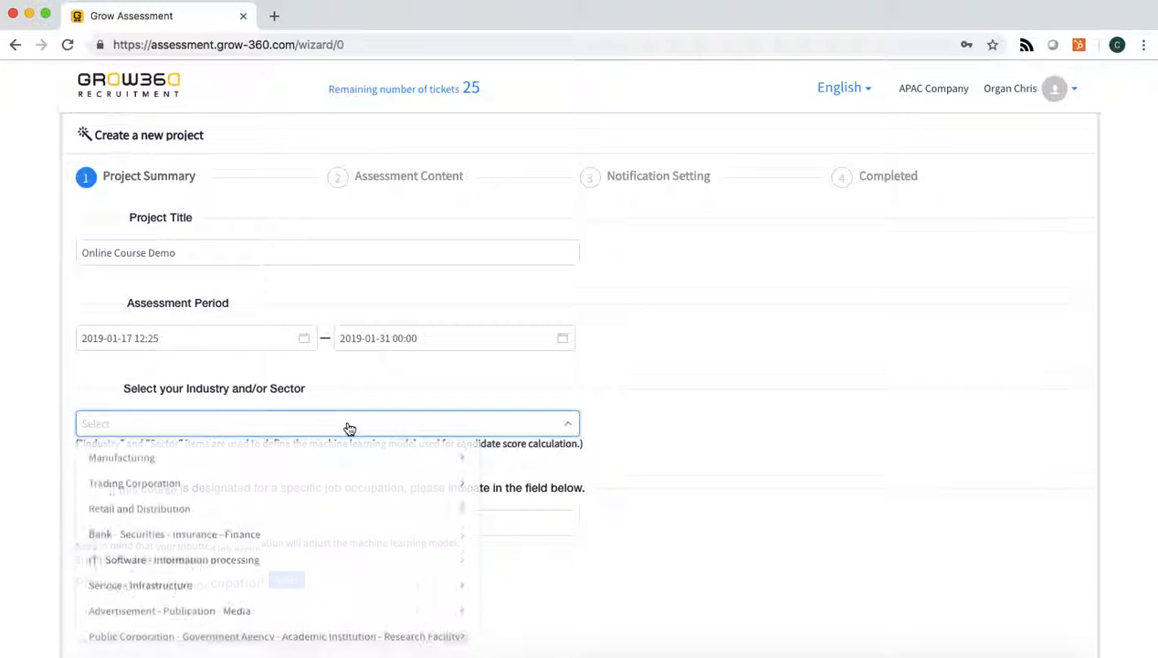
click(174, 591)
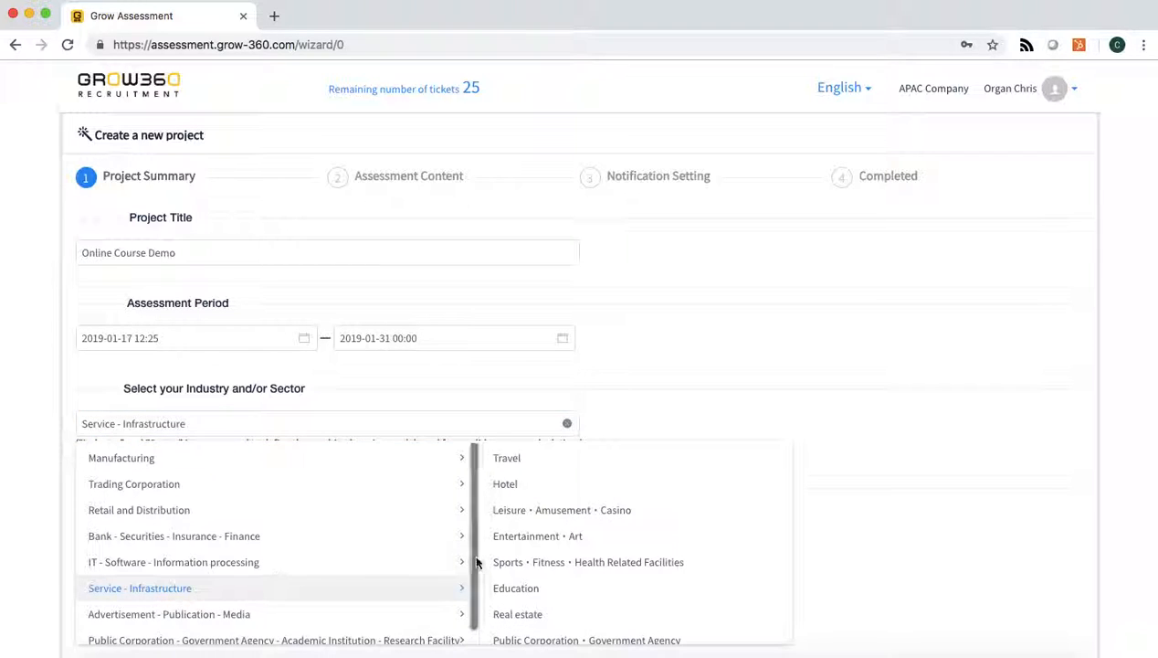
click(535, 484)
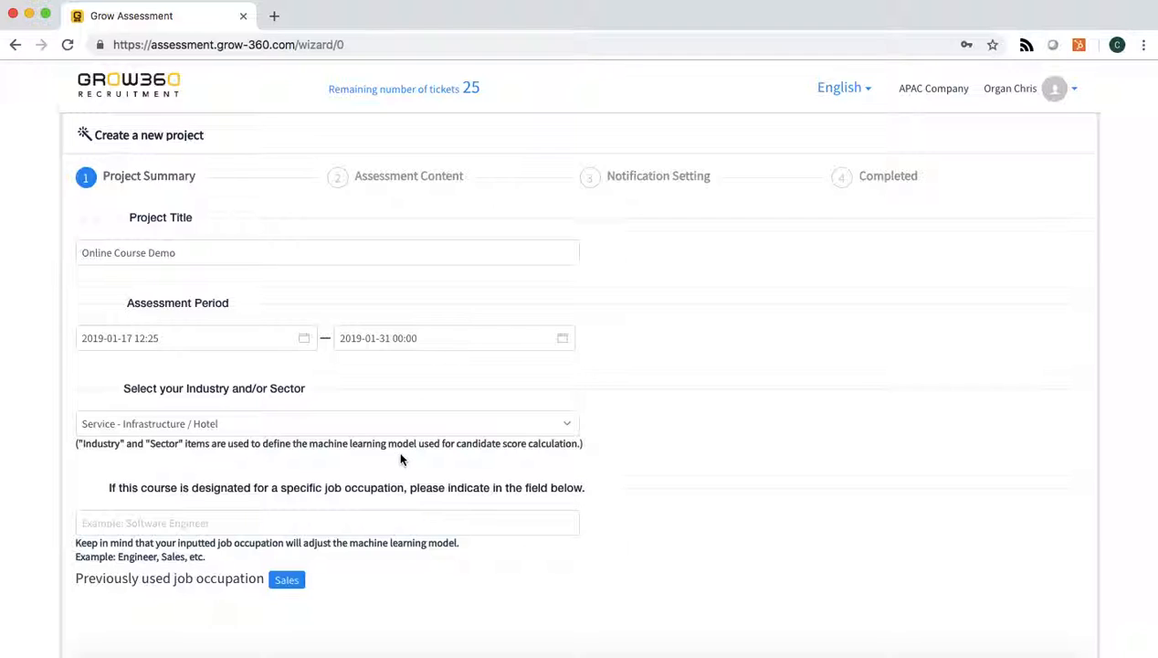
Designate the course for the job occupation "Customer Service".
click(140, 523)
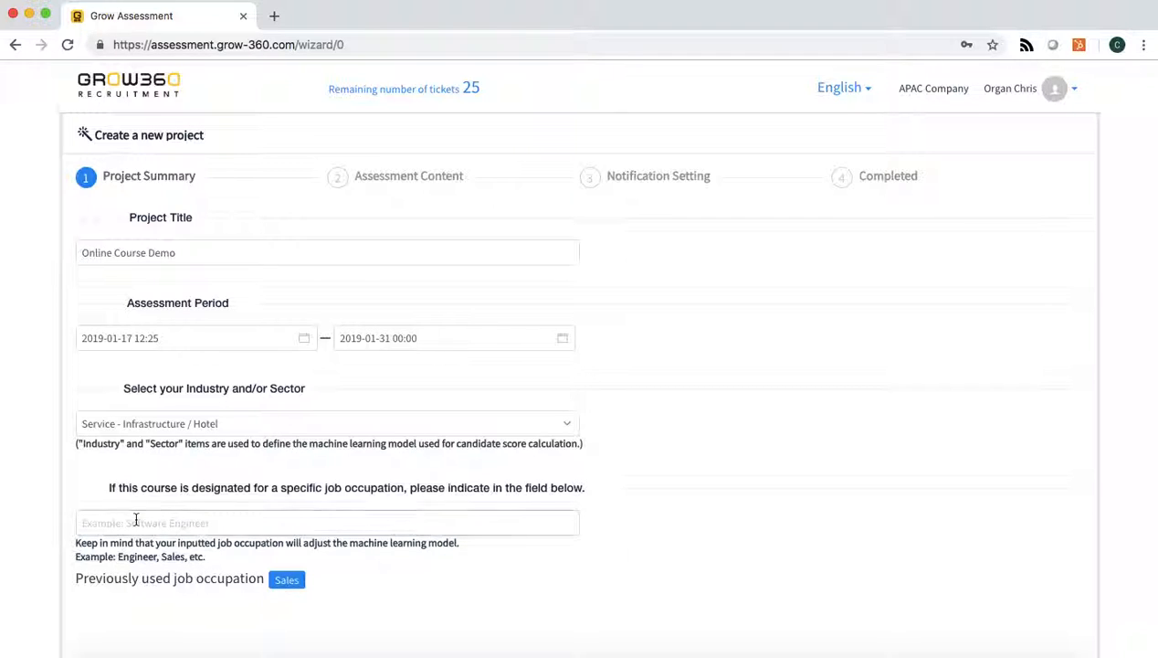
click(229, 526)
text(Customer Service)
Create the project as a recommended course and return to the project list.
scroll(382, 498, down, 1)
scroll(384, 502, down, 1)
click(514, 536)
scroll(515, 537, up, 1)
scroll(512, 536, down, 1)
scroll(512, 536, up, 1)
scroll(512, 536, down, 1)
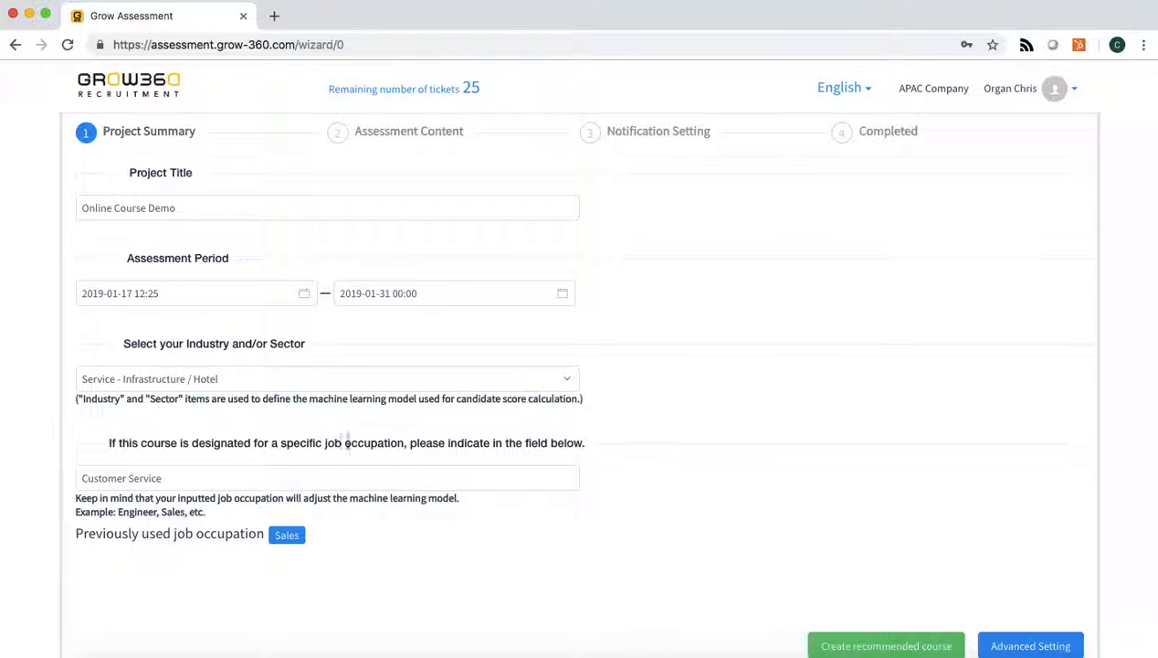
scroll(676, 451, down, 1)
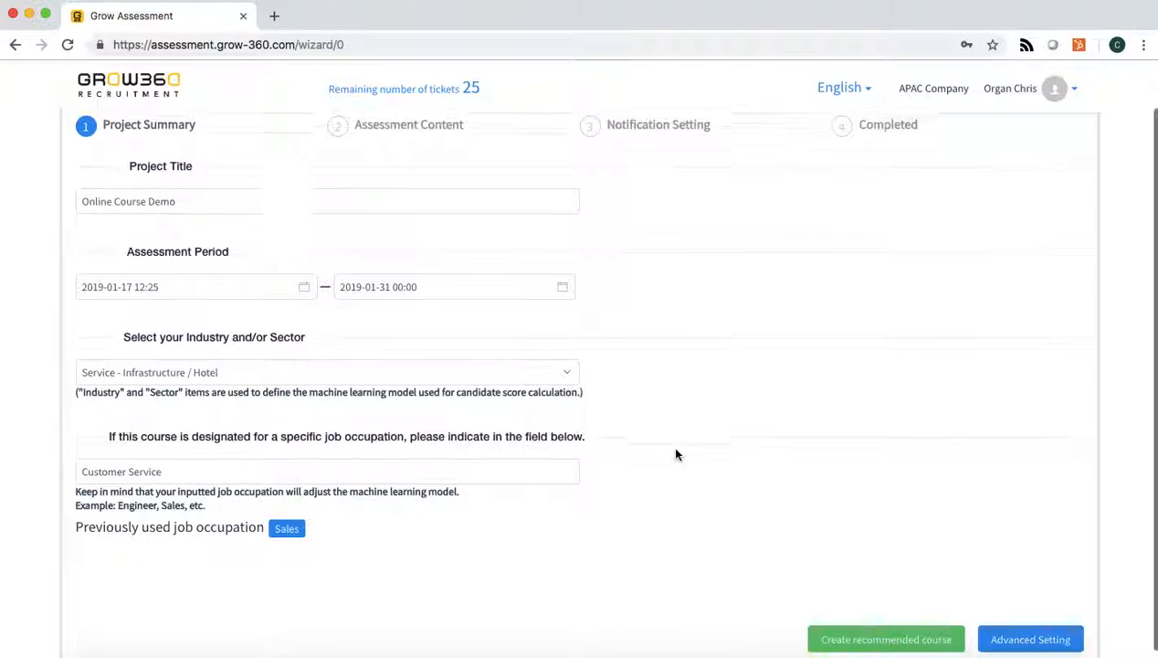
scroll(676, 450, up, 1)
scroll(676, 454, down, 1)
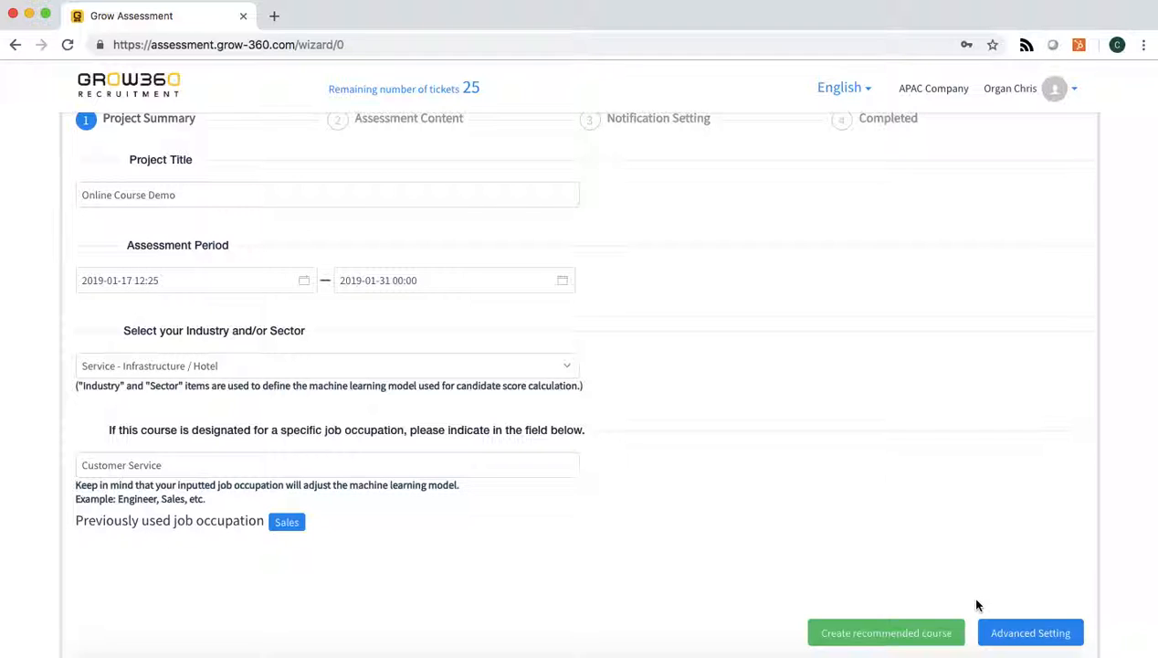
click(866, 634)
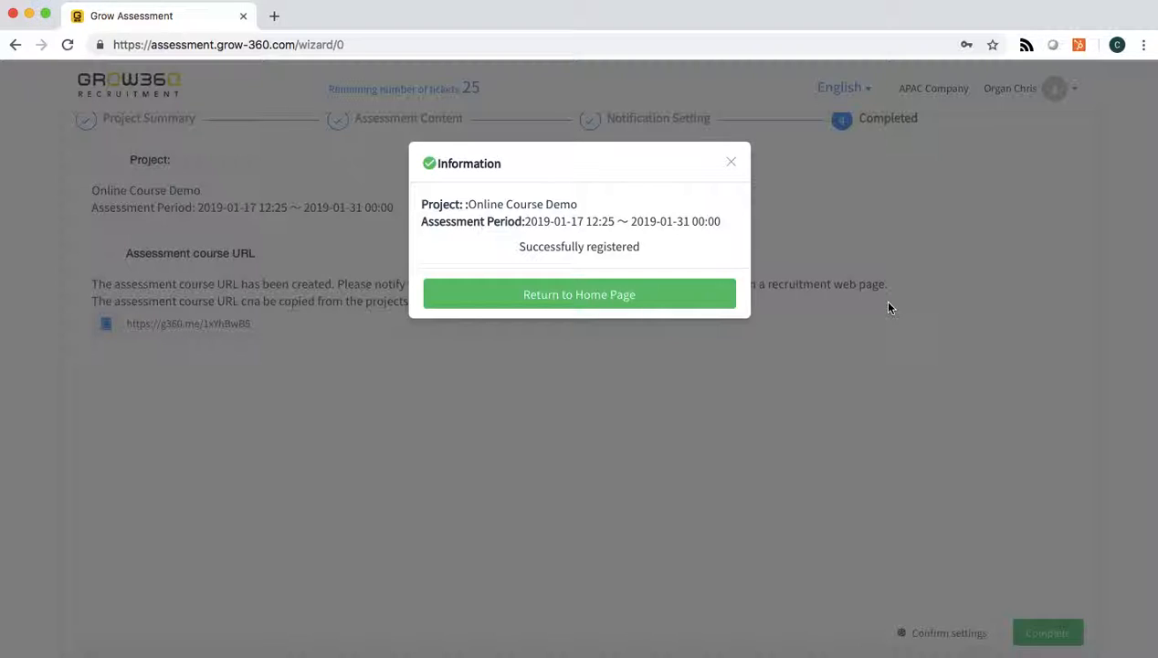
click(711, 302)
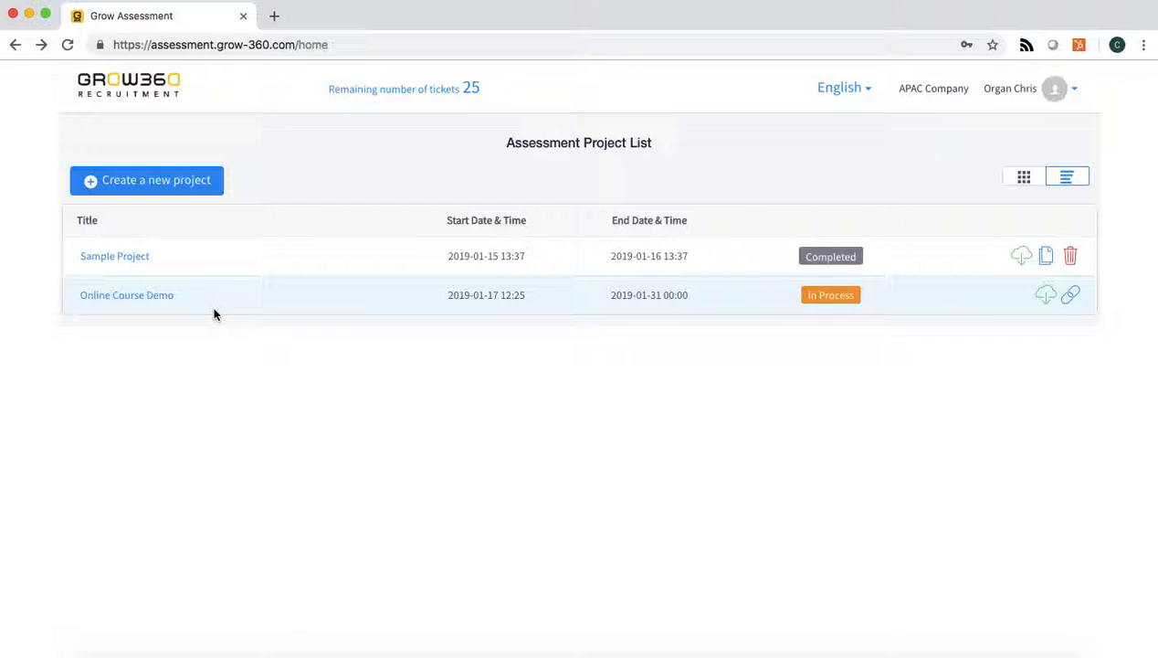
Open the Online Course Demo project's settings, look through the notification and other settings, and show the assessment content options.
click(142, 298)
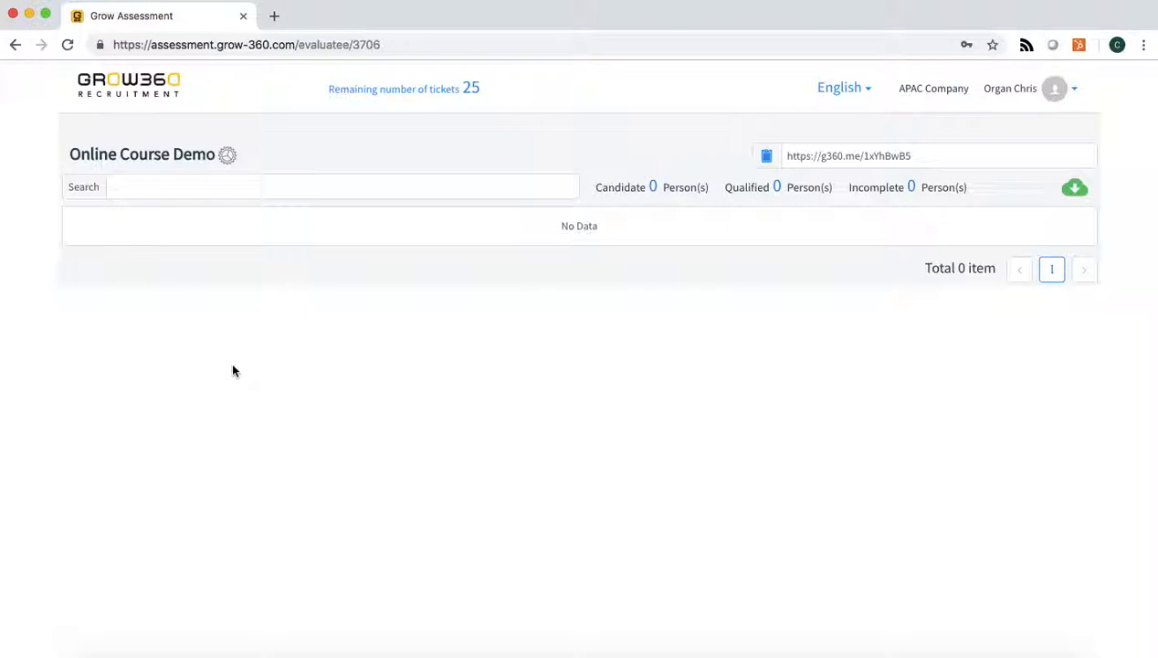
click(227, 156)
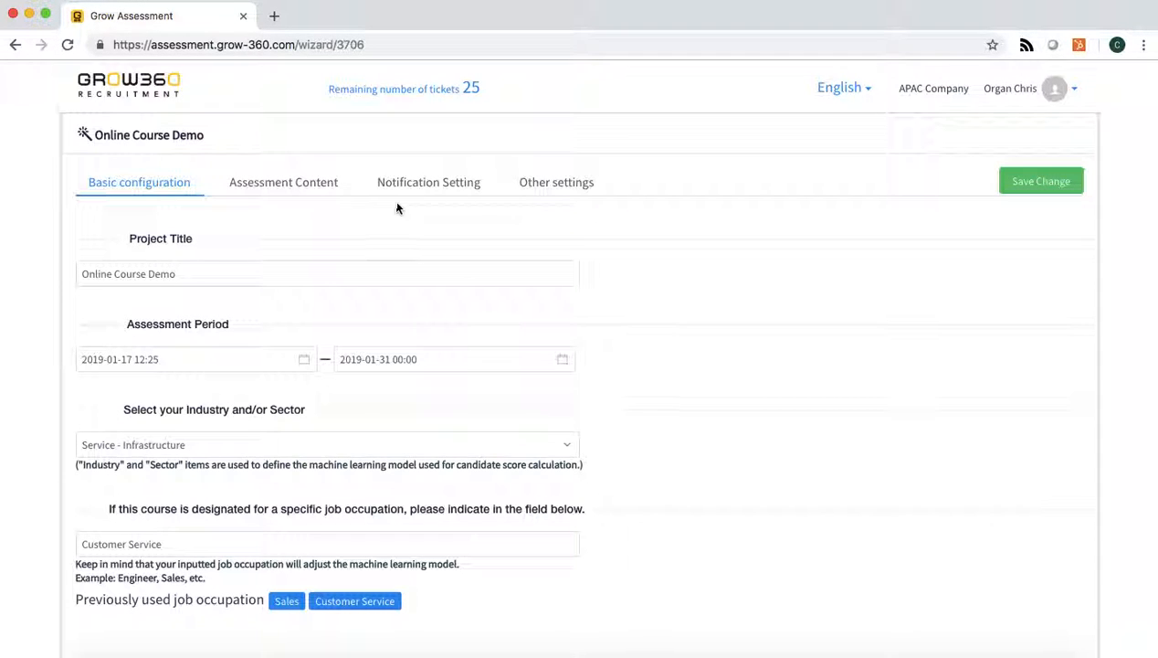
click(294, 186)
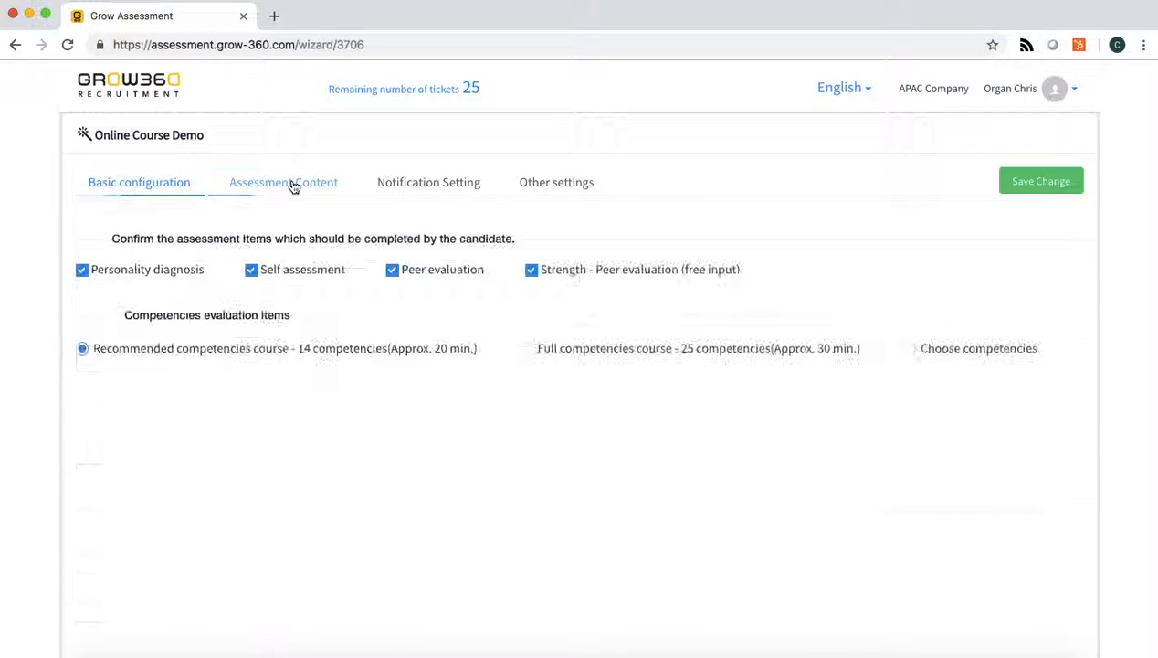
click(406, 183)
click(555, 186)
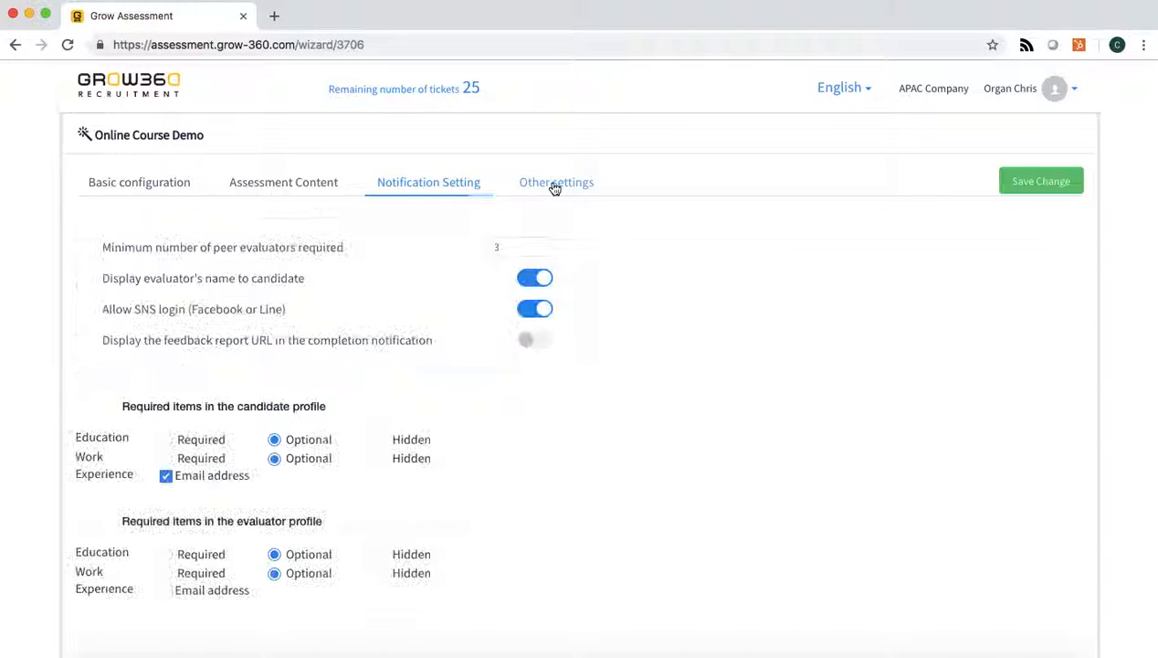
click(314, 187)
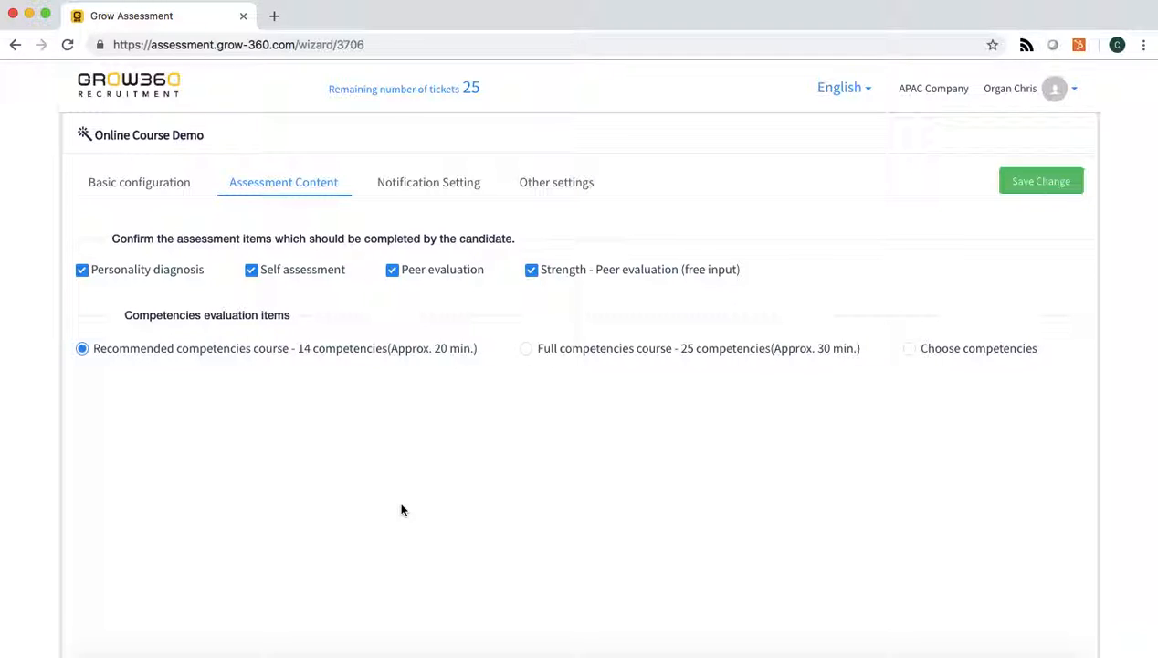
Limit the candidate's assessment items to Personality diagnosis, Self assessment and Peer evaluation, excluding Strength - Peer evaluation (free input).
click(82, 271)
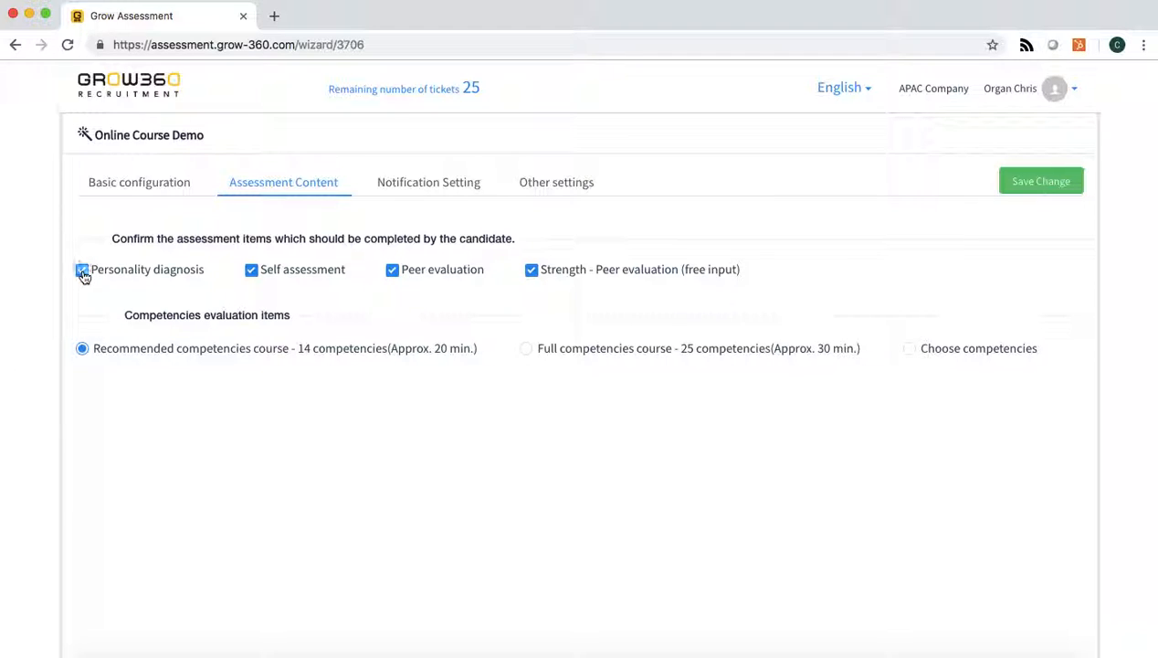
click(251, 270)
click(392, 268)
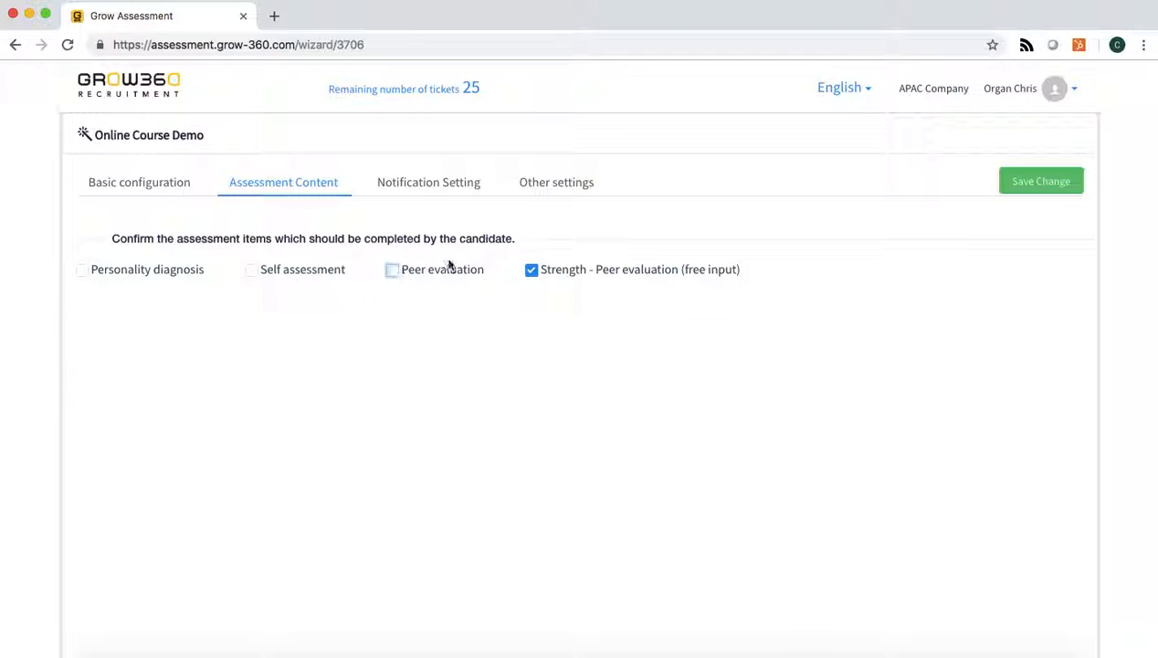
click(532, 272)
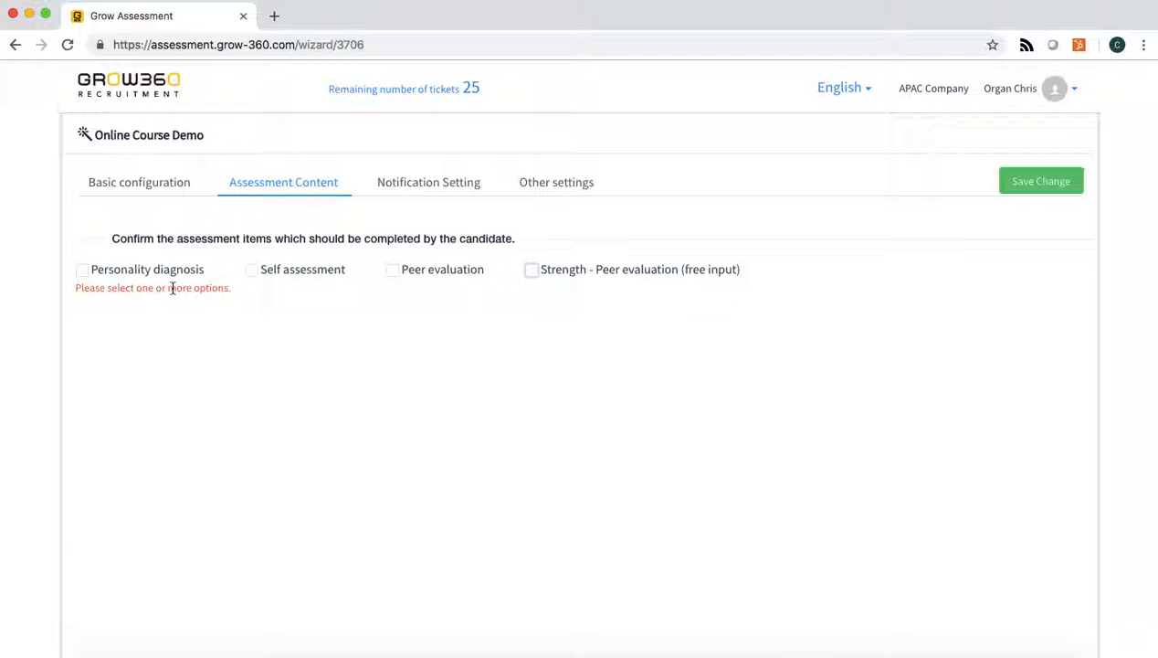
click(82, 270)
click(253, 270)
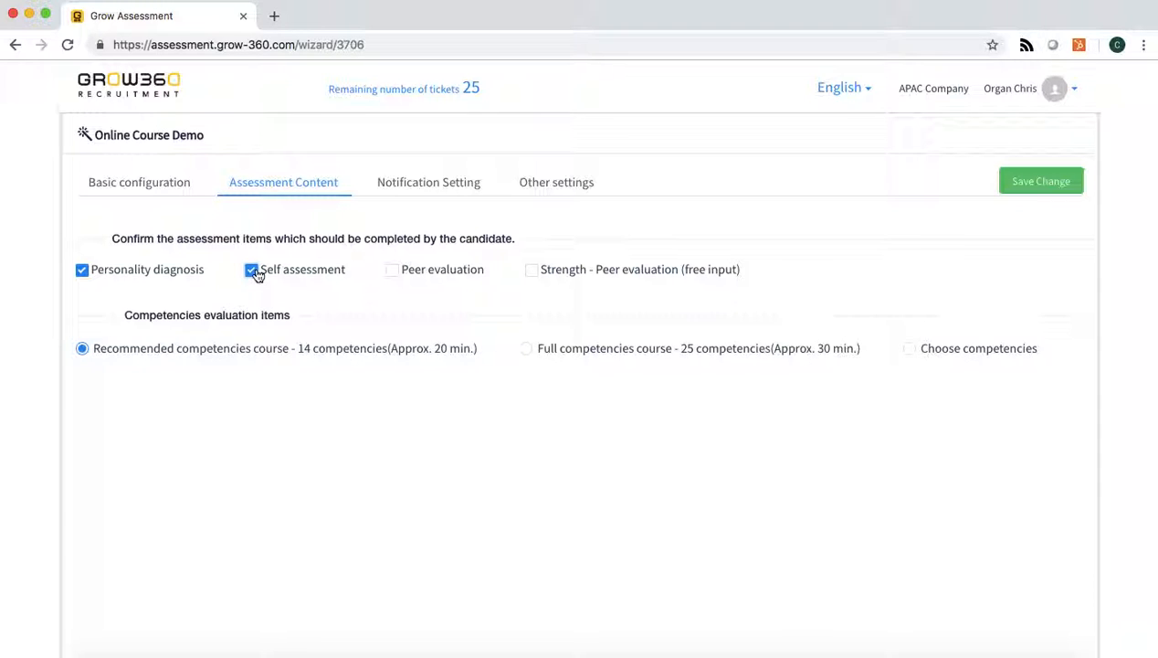
click(393, 270)
Check which competencies the recommended course covers, save the assessment content changes and leave the project's settings.
mouse_move(352, 351)
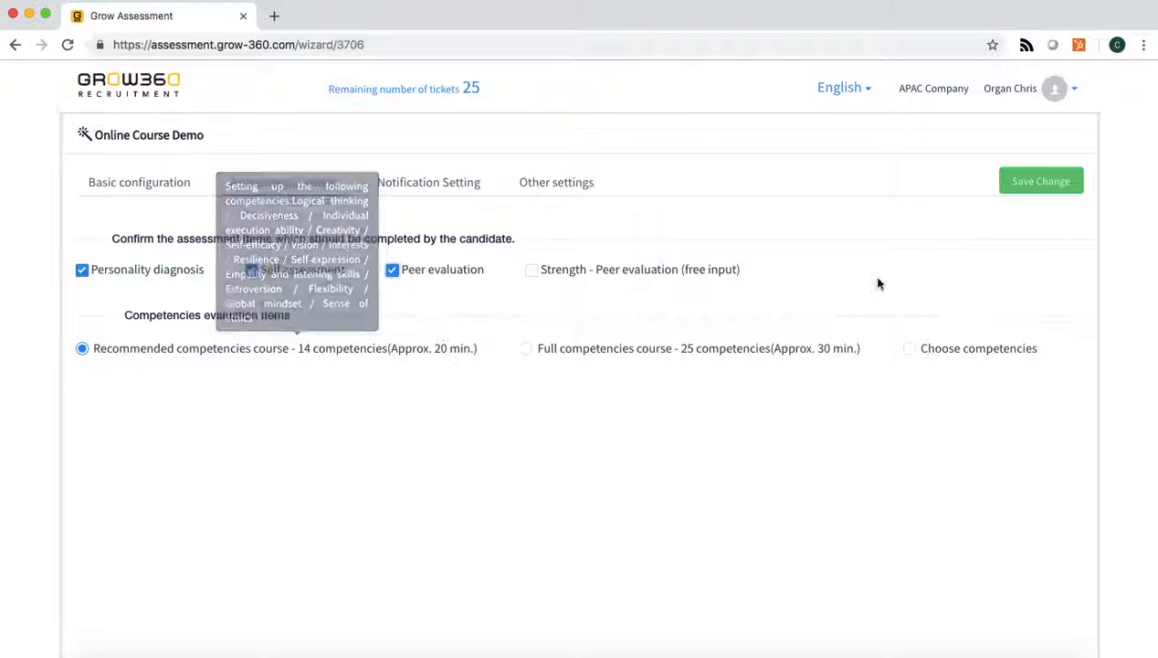
click(1028, 181)
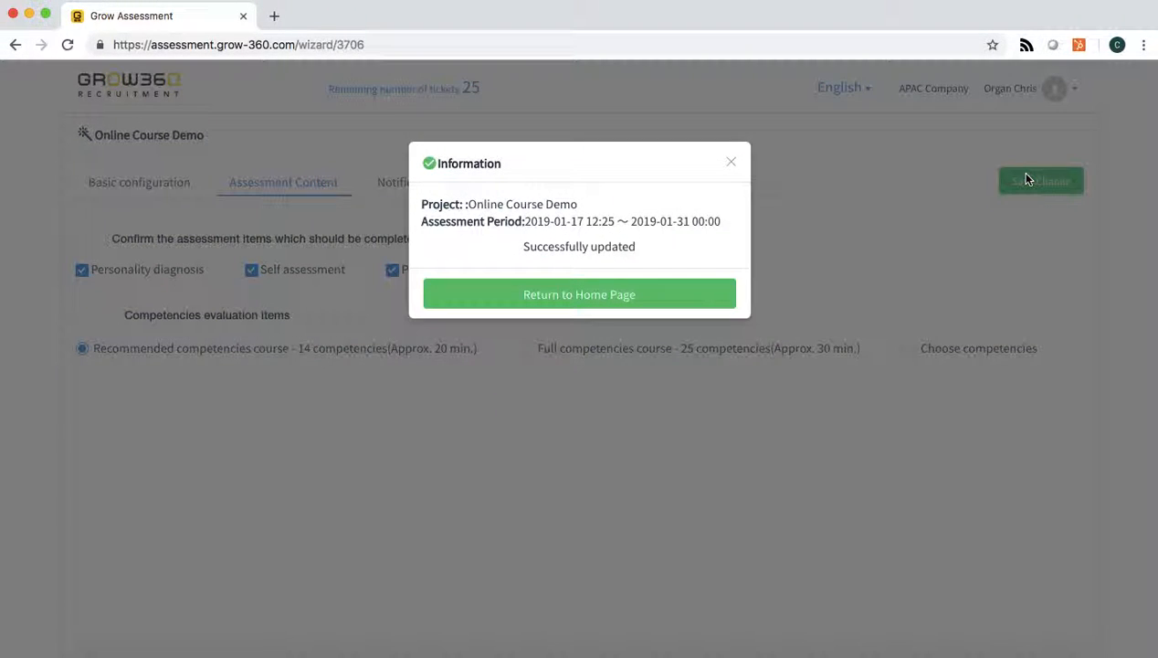
click(677, 295)
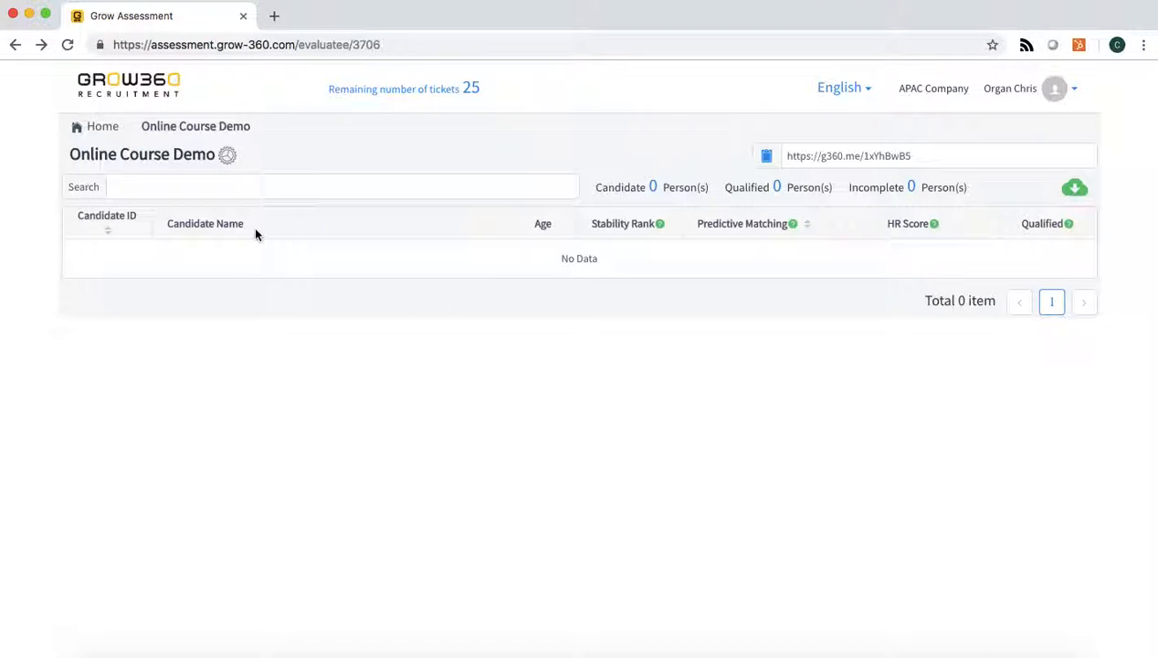
Reopen the project's notification settings, try Send for the assessment completion notification, and set it back to Do not send.
click(226, 155)
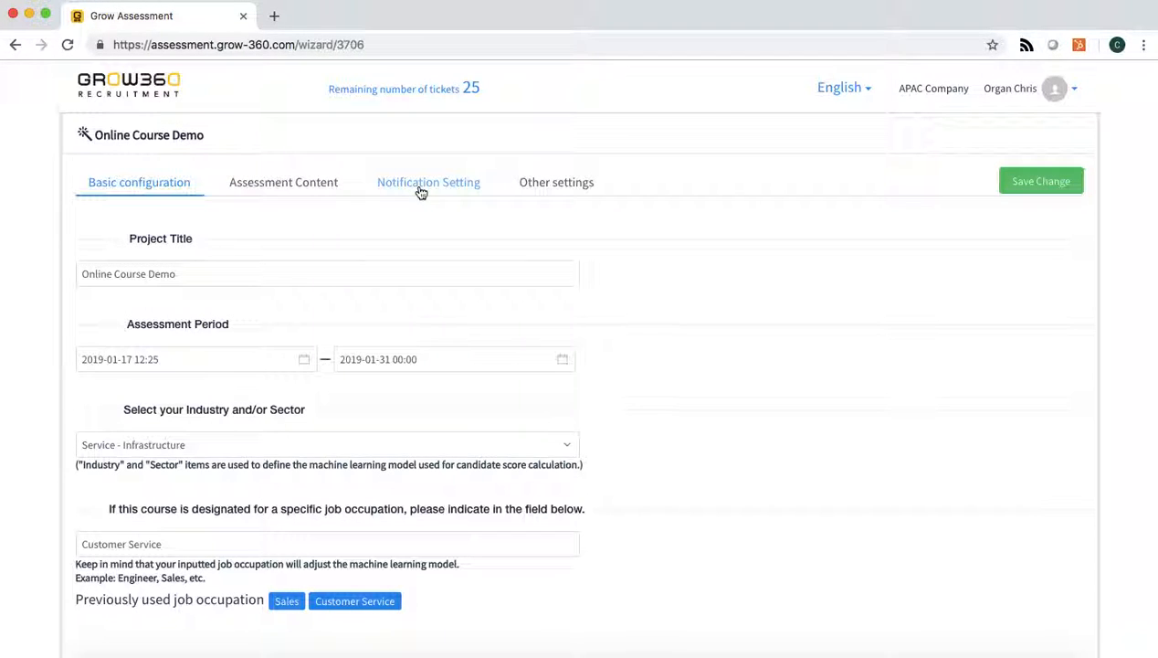
click(421, 190)
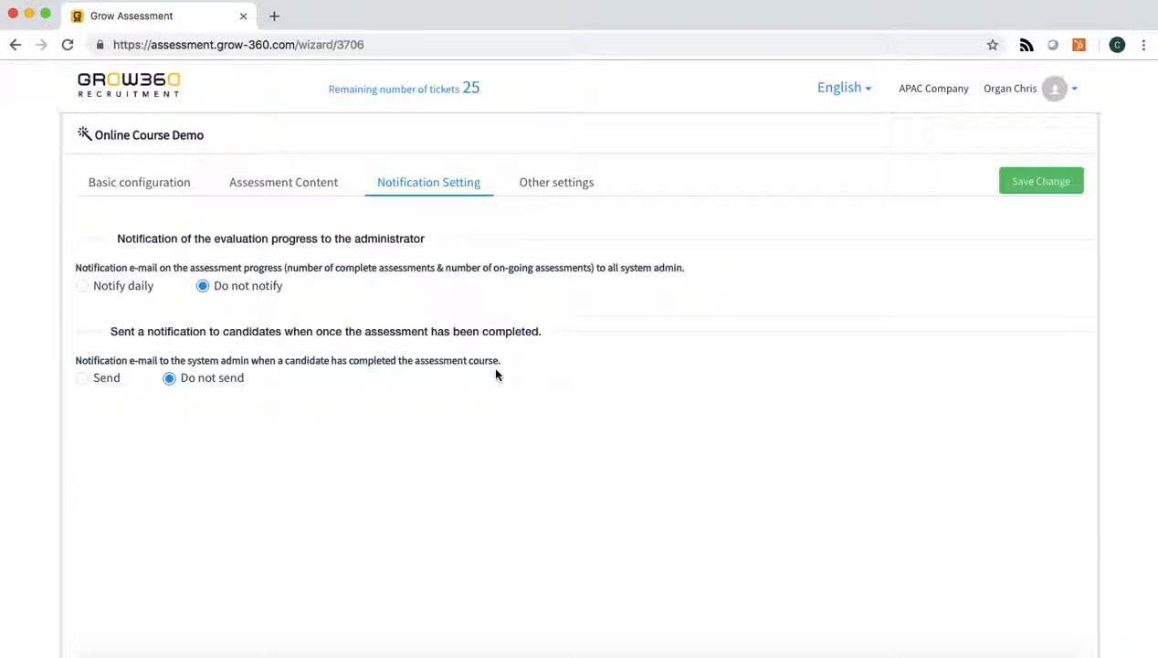
click(86, 379)
click(176, 384)
Open the project's other settings and try adjusting the minimum number of peer evaluators required, keeping it at 3.
click(584, 184)
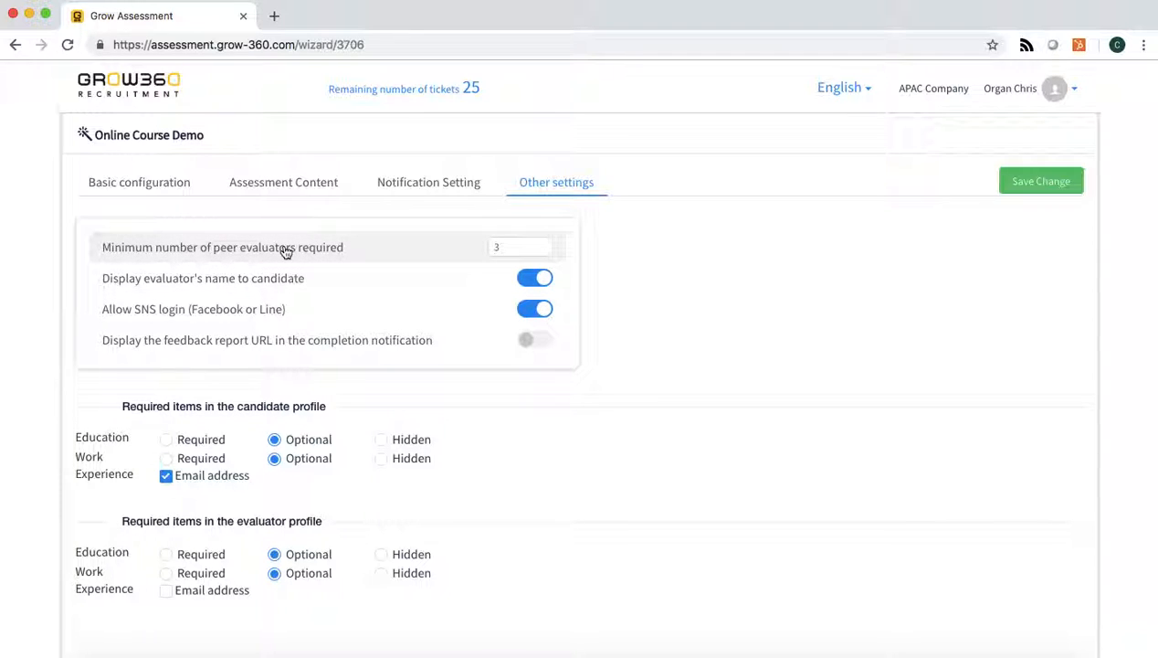
click(513, 247)
click(545, 243)
click(545, 243)
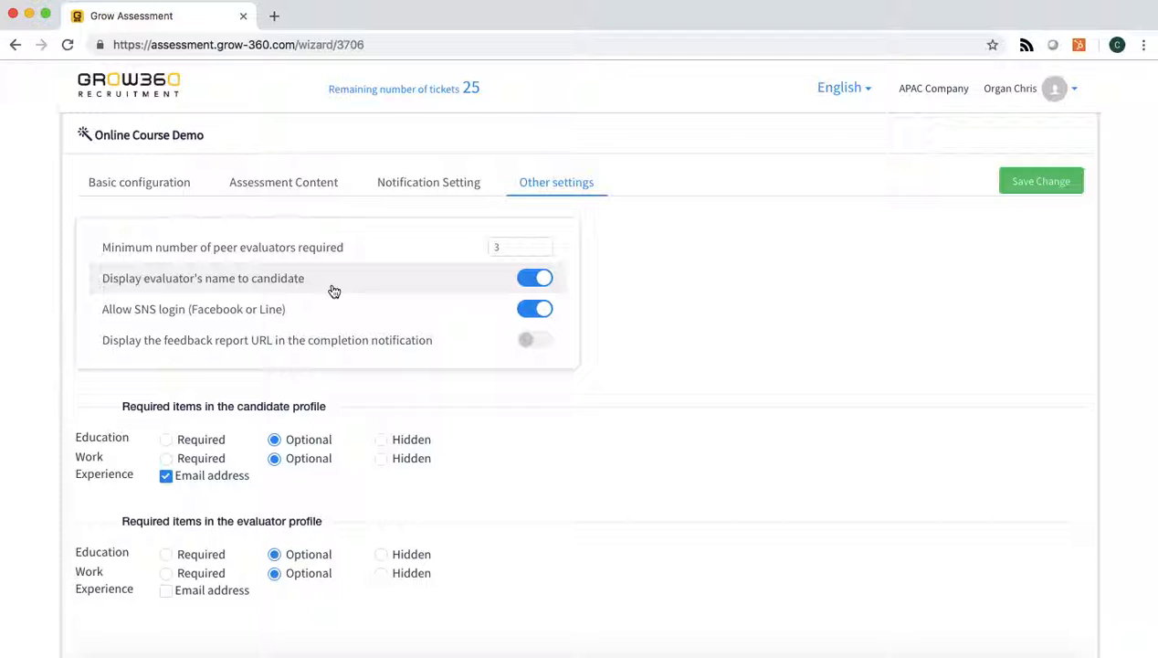
Try turning off the display of the evaluator's name to the candidate, and turn it back on.
click(538, 280)
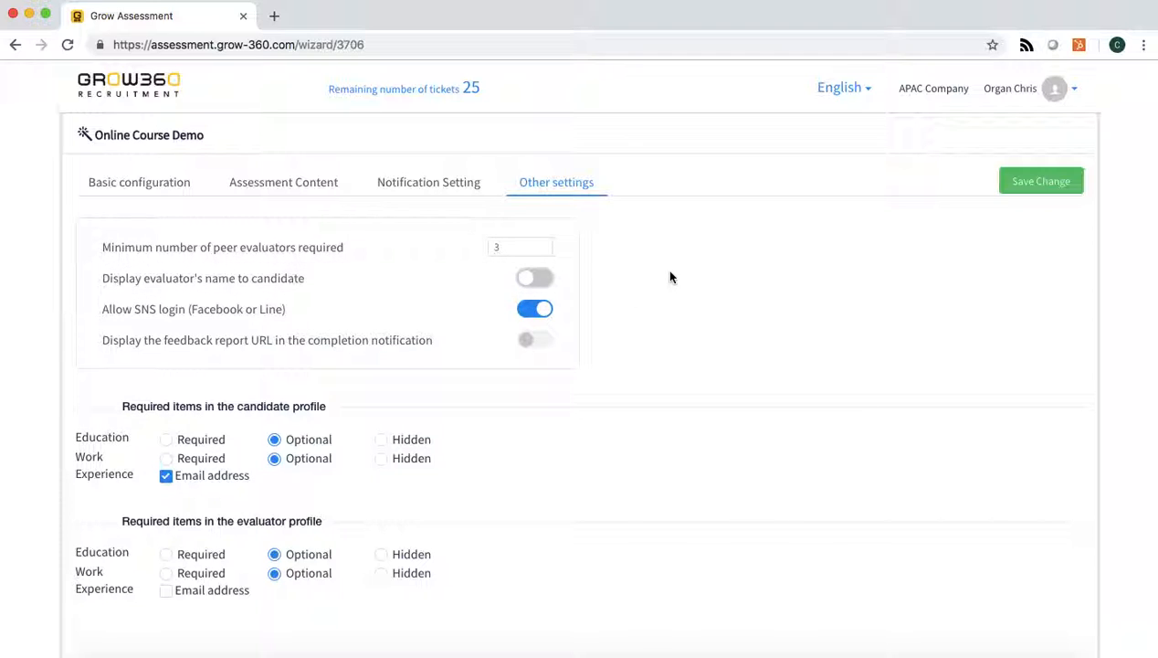
click(533, 278)
scroll(760, 342, down, 1)
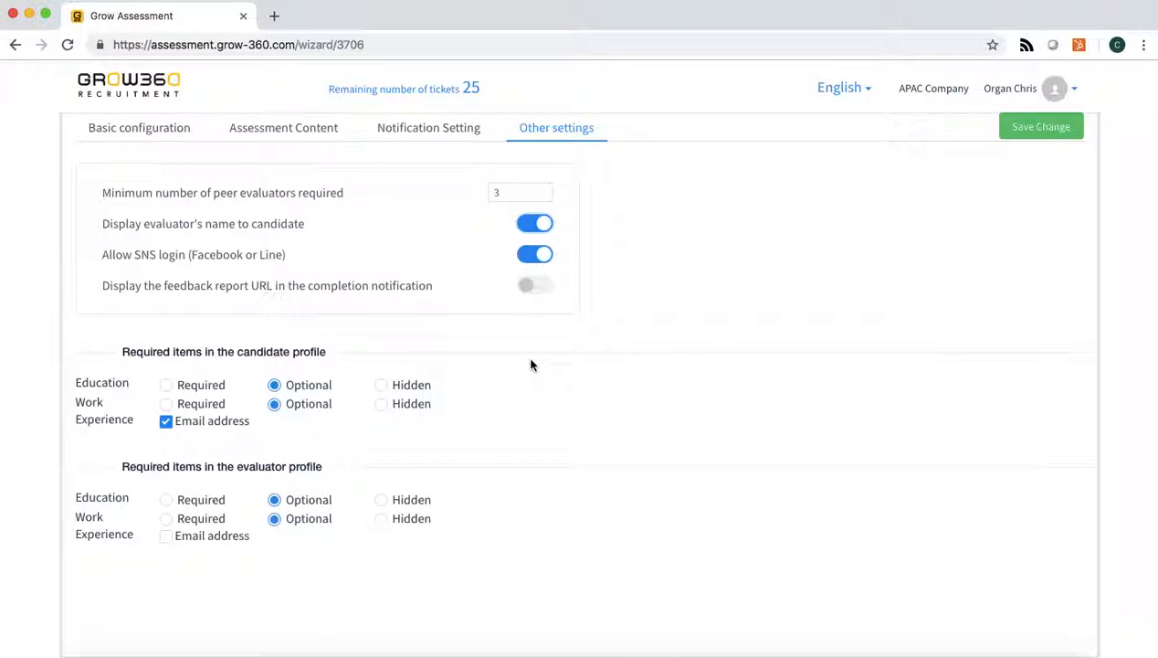